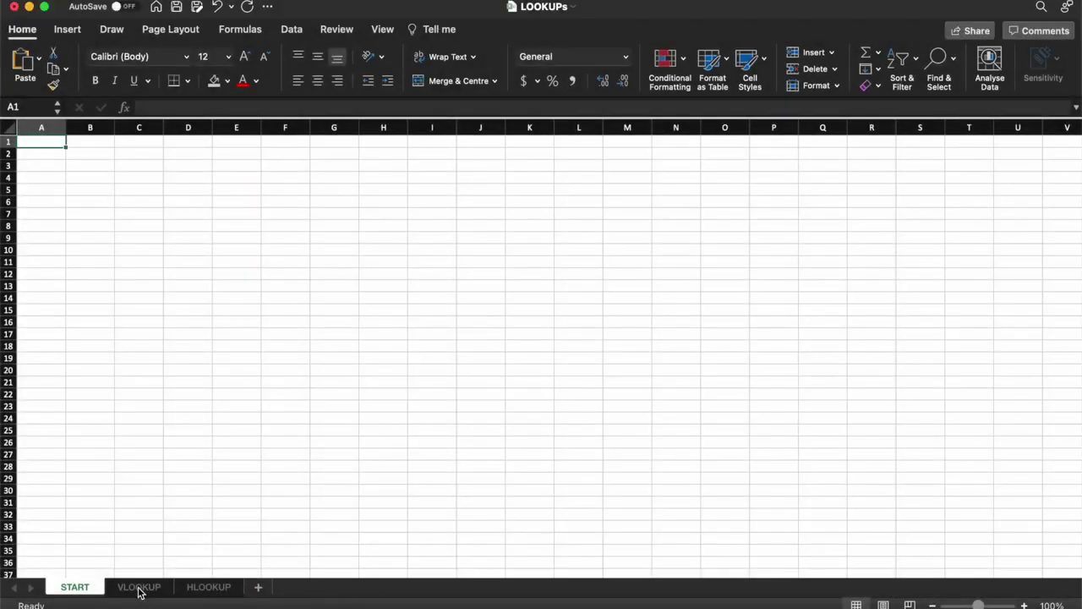
# Step: Look over the customer data layouts on the VLOOKUP and HLOOKUP sheets, ending on the VLOOKUP sheet
pyautogui.click(139, 587)
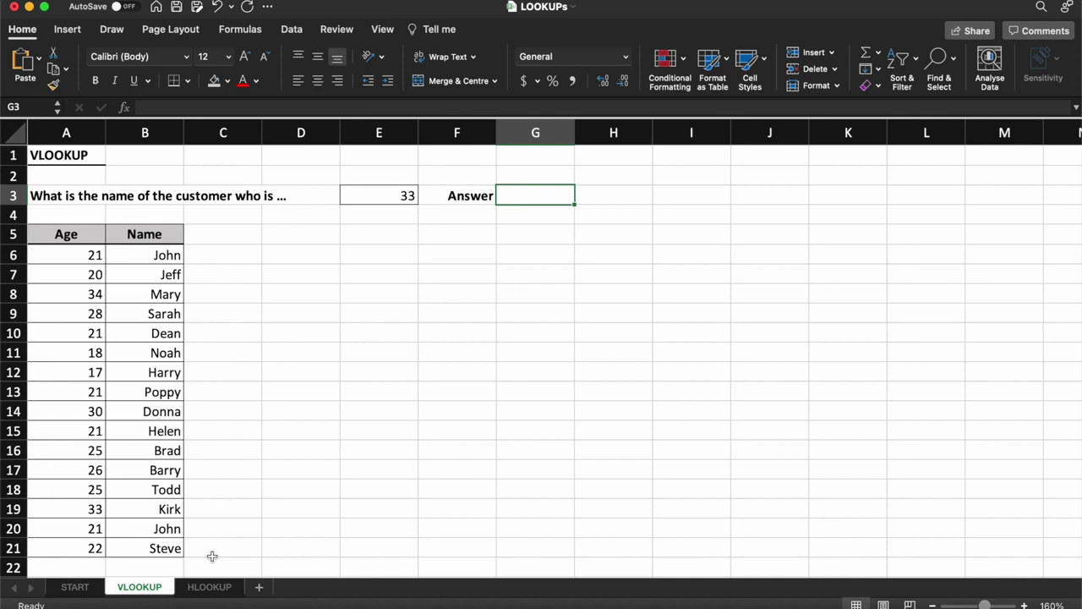
pyautogui.click(210, 587)
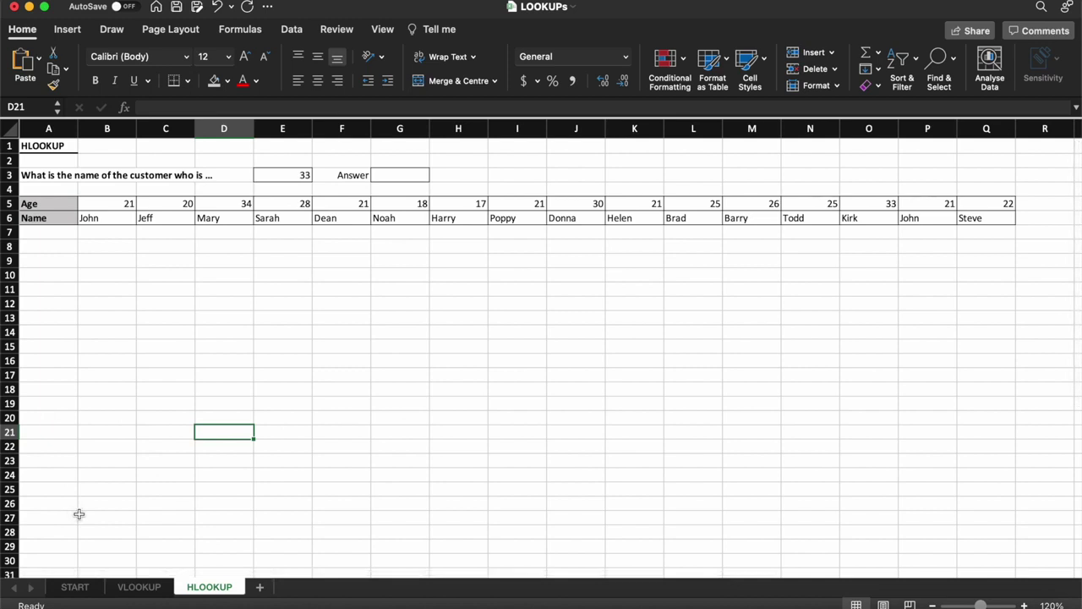
pyautogui.click(135, 587)
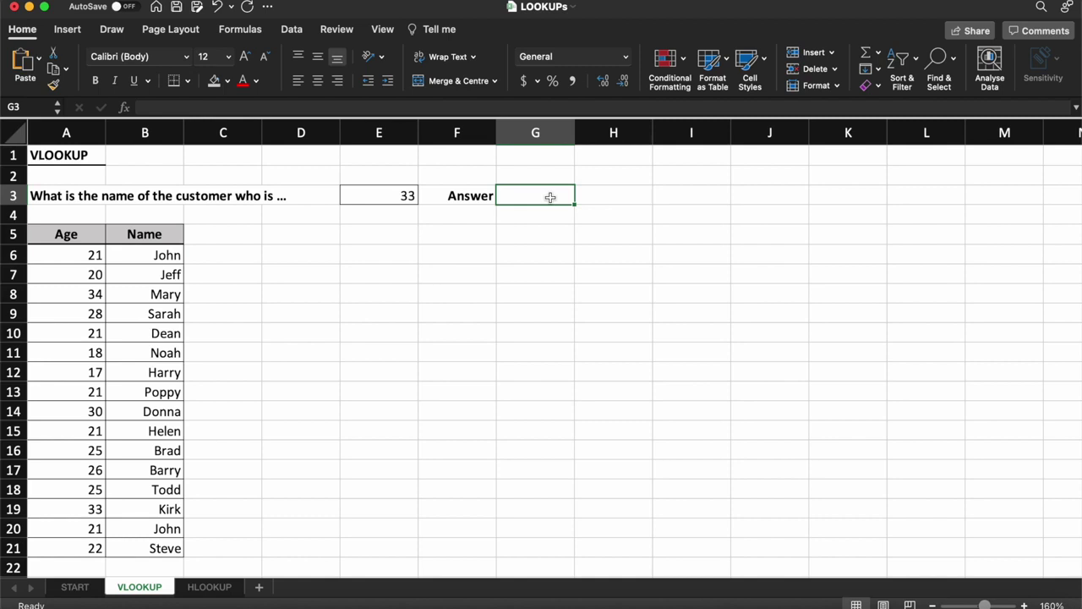
# Step: Start a VLOOKUP formula in answer cell G3 with the age in E3 as its lookup value
pyautogui.click(544, 251)
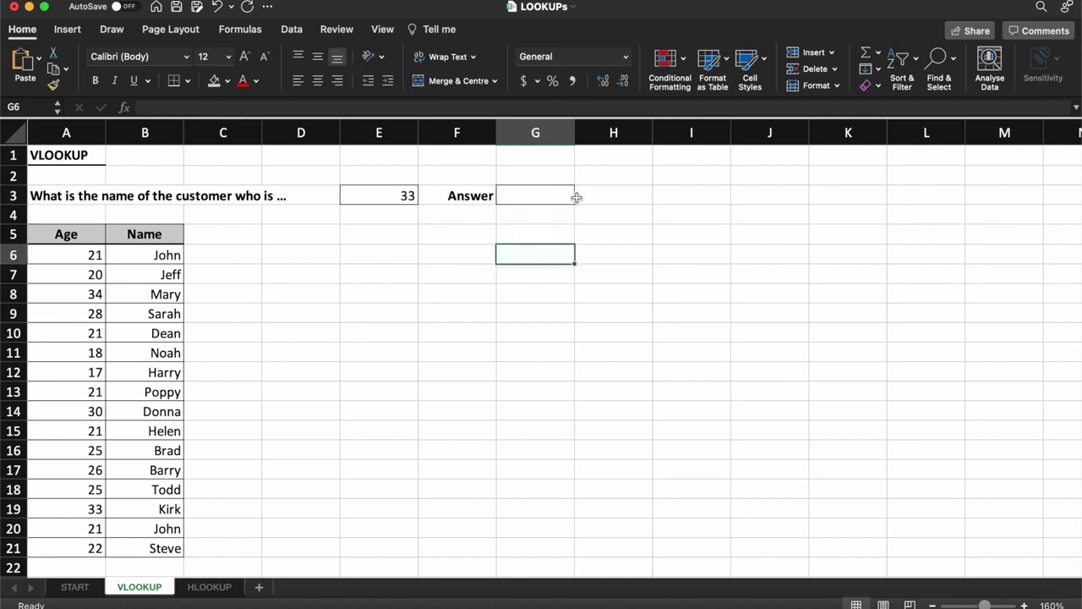
pyautogui.click(523, 193)
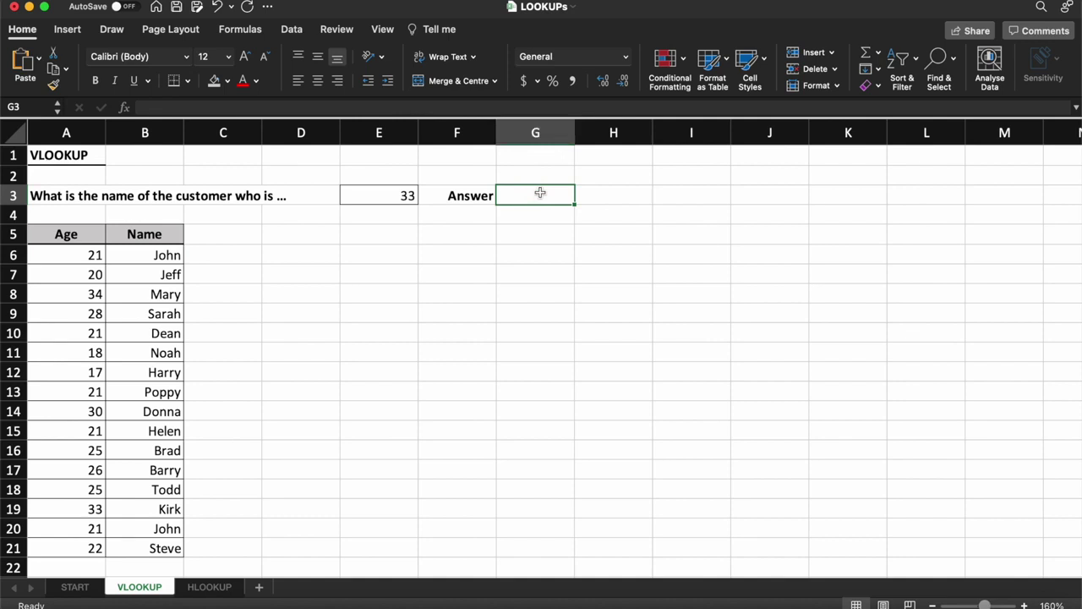
pyautogui.write('=')
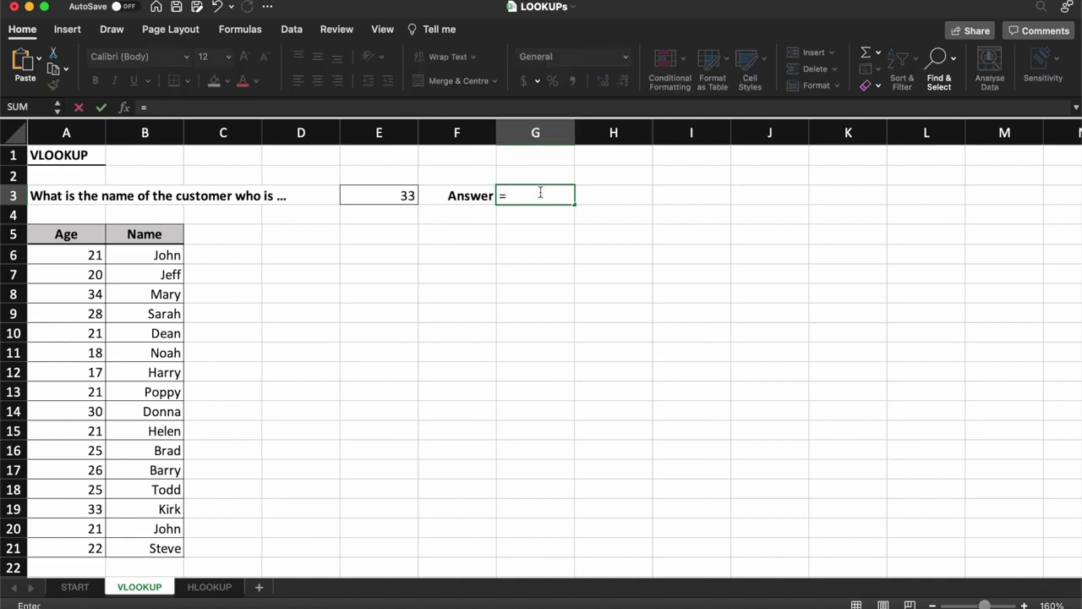
pyautogui.write('V')
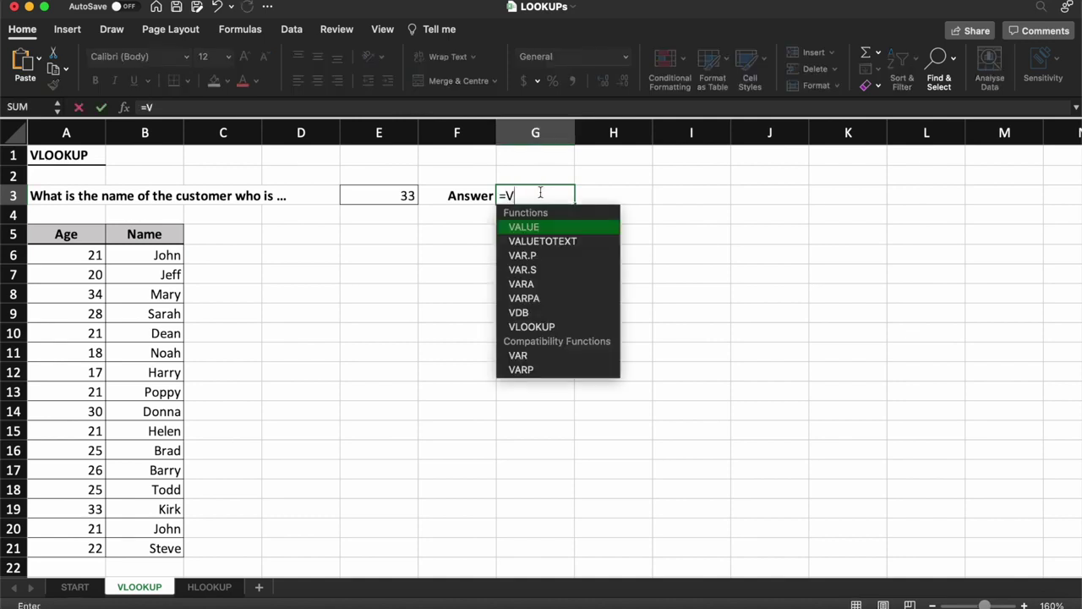
pyautogui.write('LOOKUP')
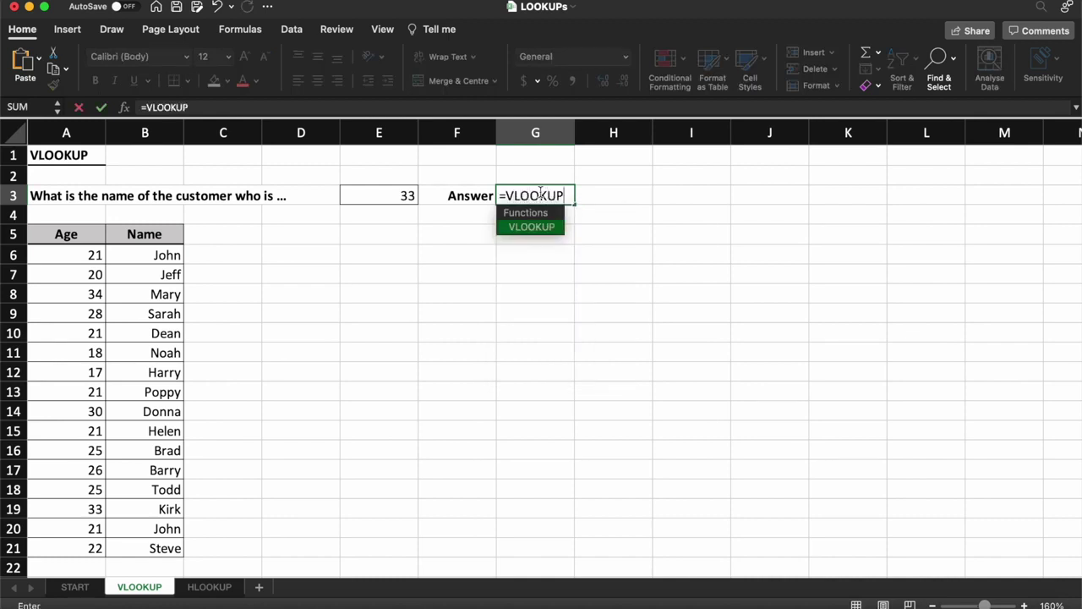
pyautogui.write('(')
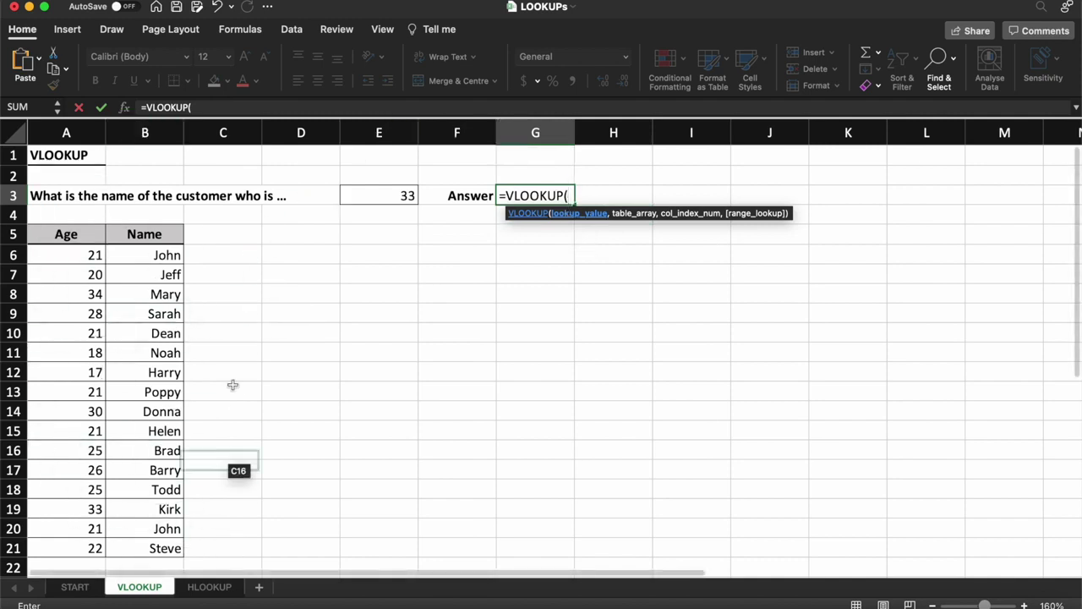
pyautogui.click(389, 195)
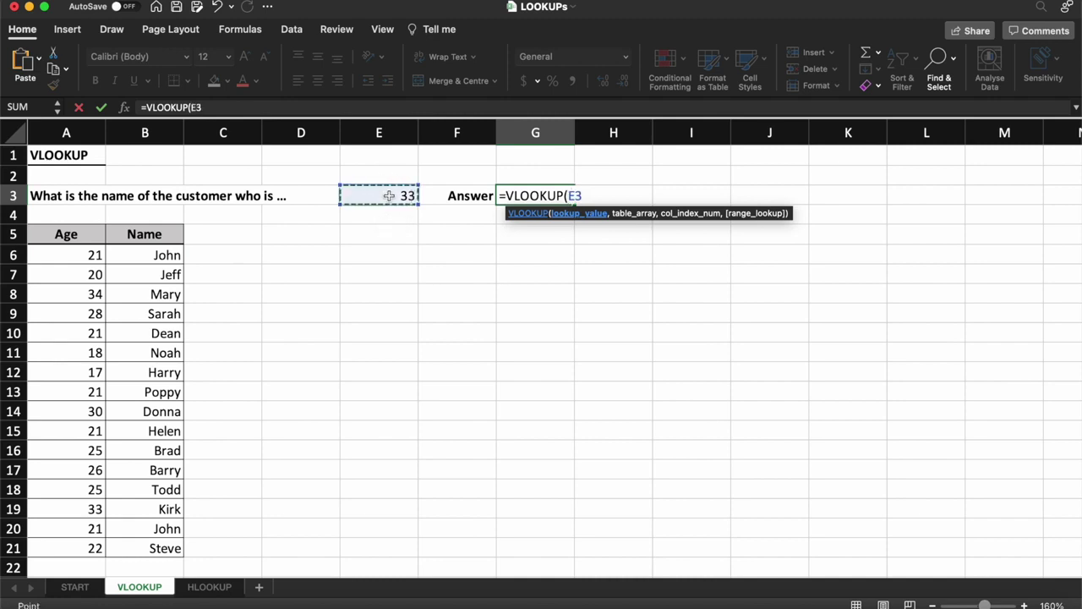
pyautogui.write(',')
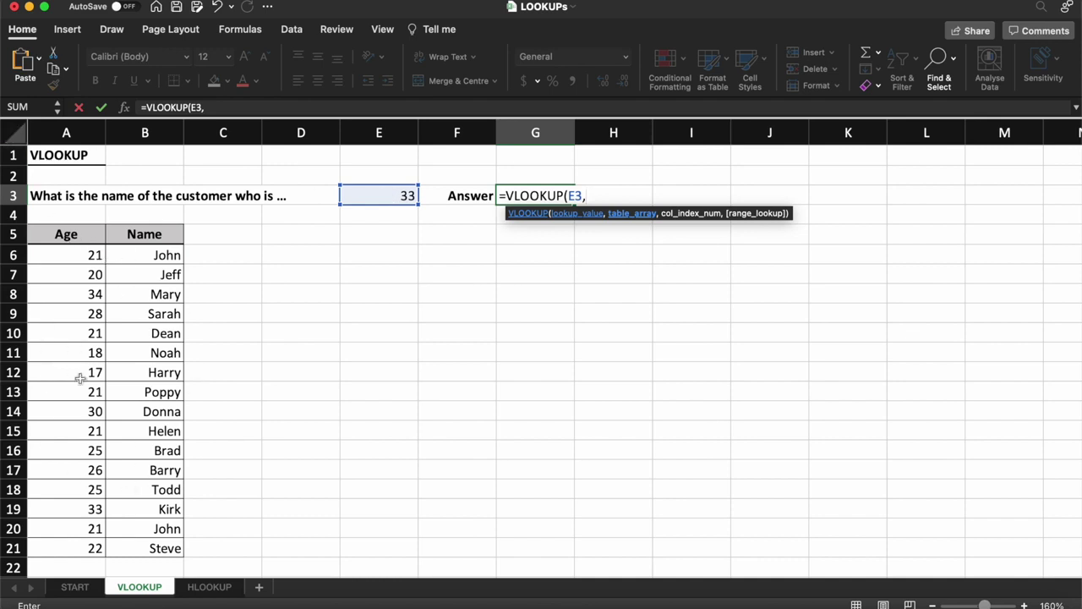
# Step: Complete the VLOOKUP formula with table array A6:B21, column index 2 and FALSE for exact match, and check the matching table row
pyautogui.click(72, 252)
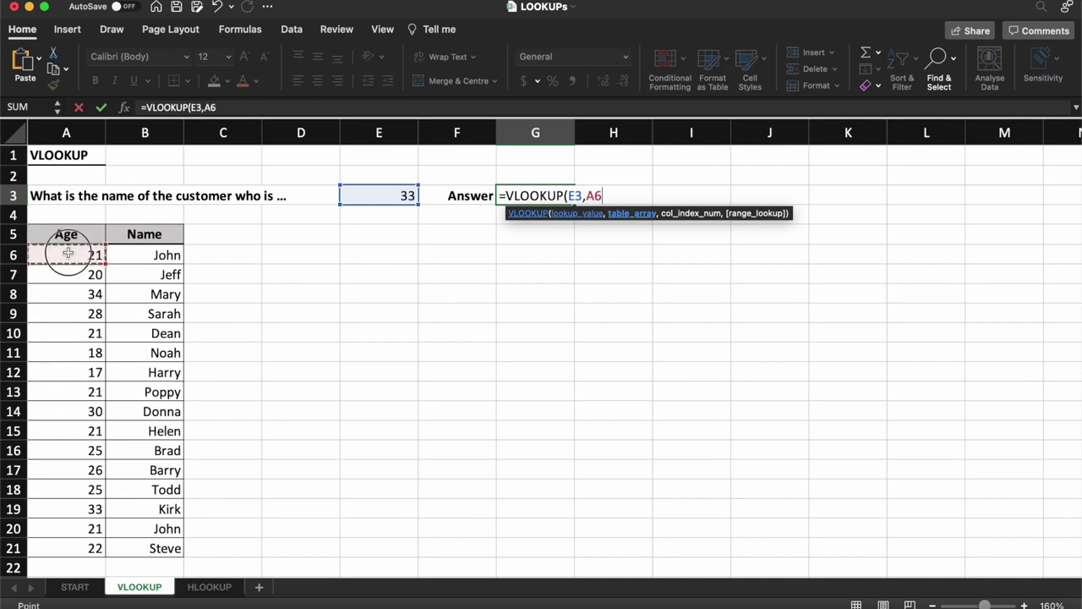
pyautogui.moveTo(68, 253); pyautogui.dragTo(179, 548)
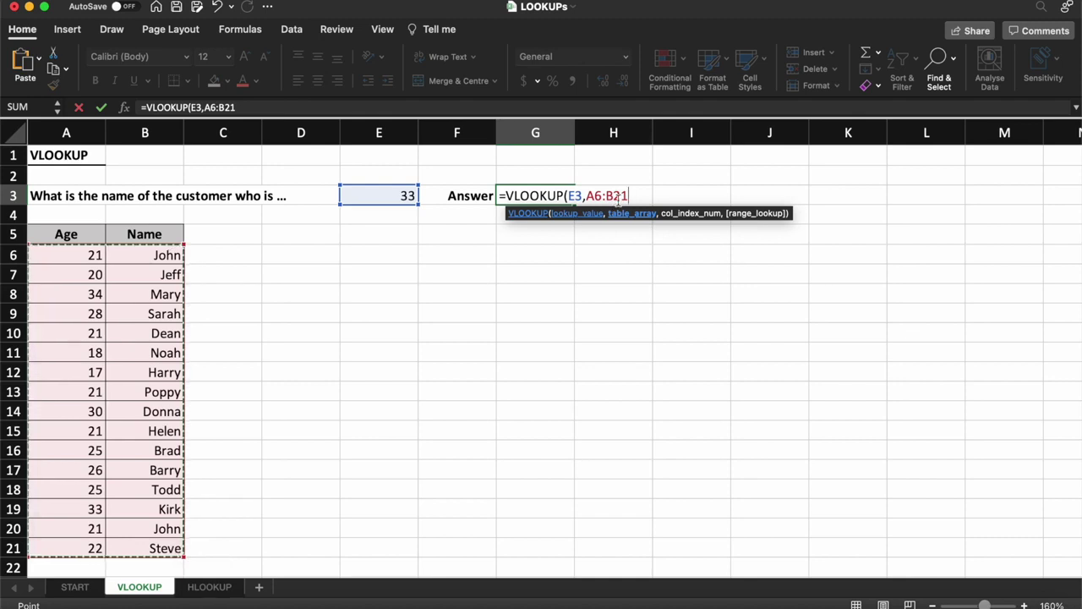
pyautogui.write(',')
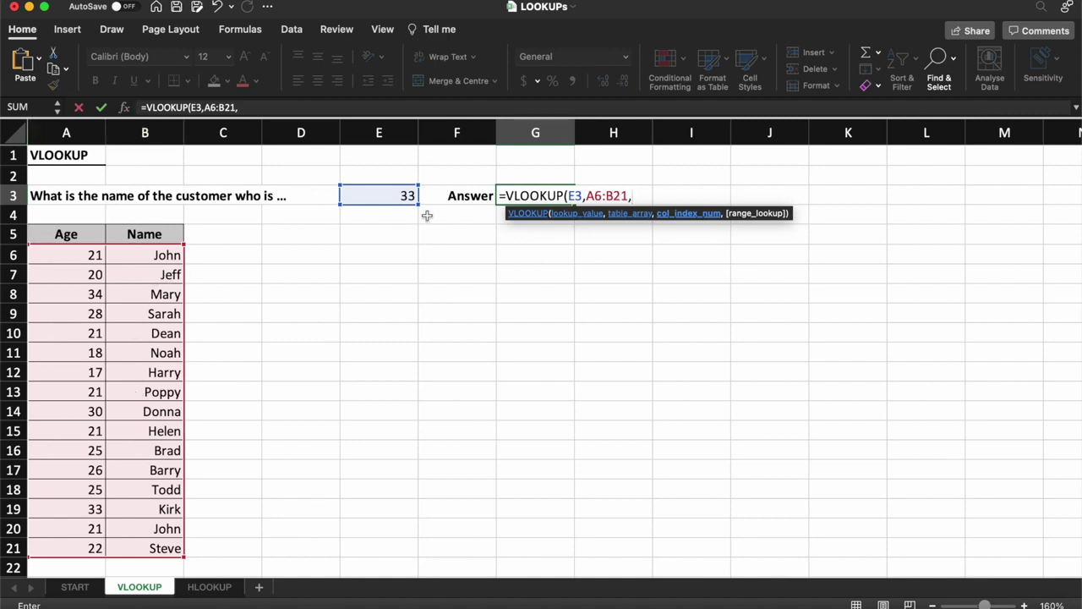
pyautogui.write('2,')
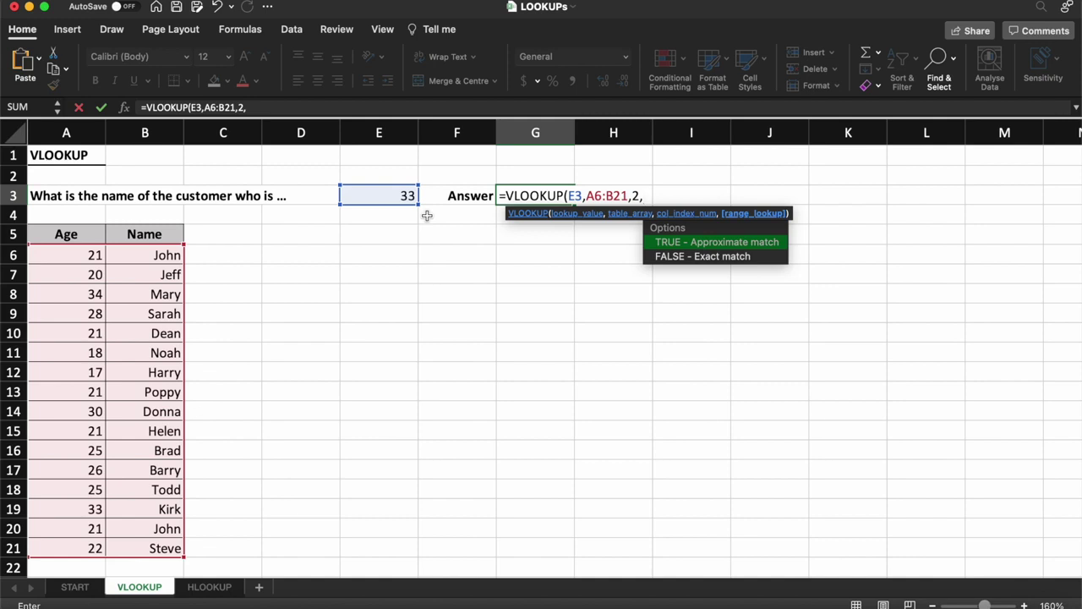
pyautogui.doubleClick(678, 257)
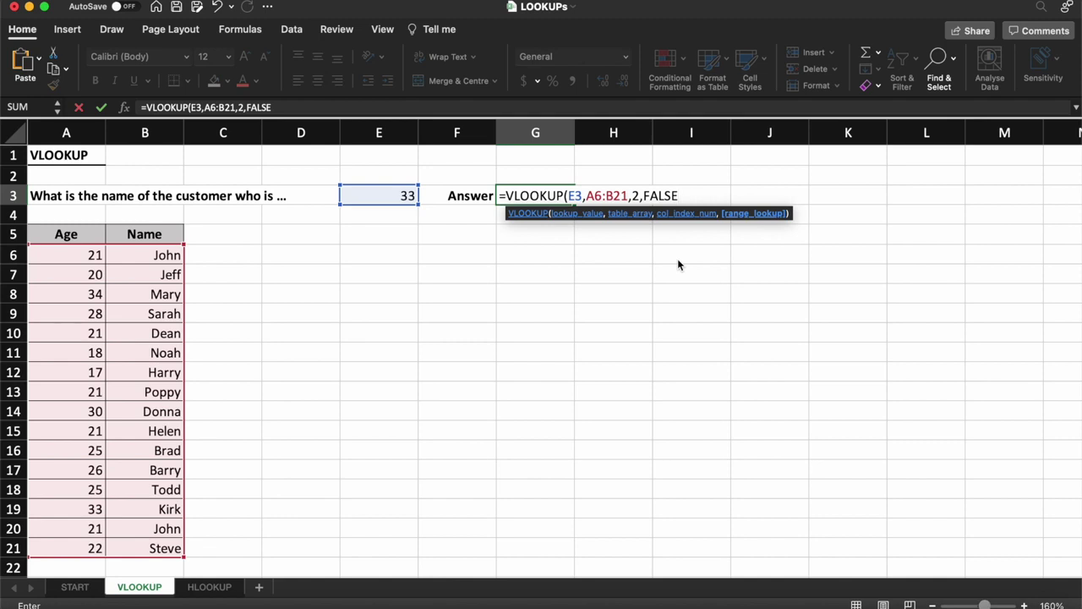
pyautogui.press('Return')
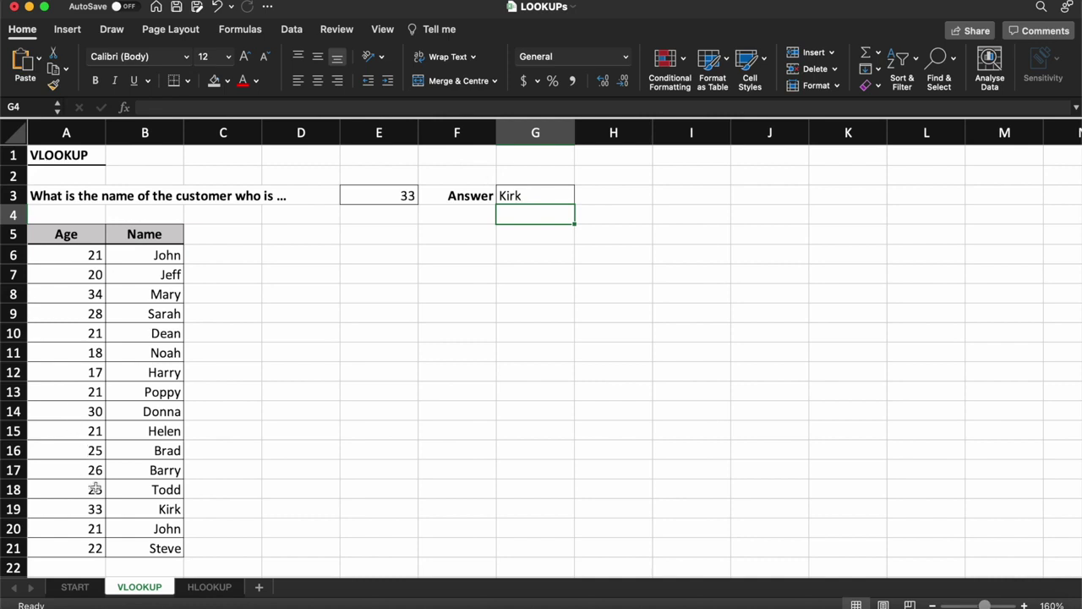
pyautogui.moveTo(80, 510); pyautogui.dragTo(149, 513)
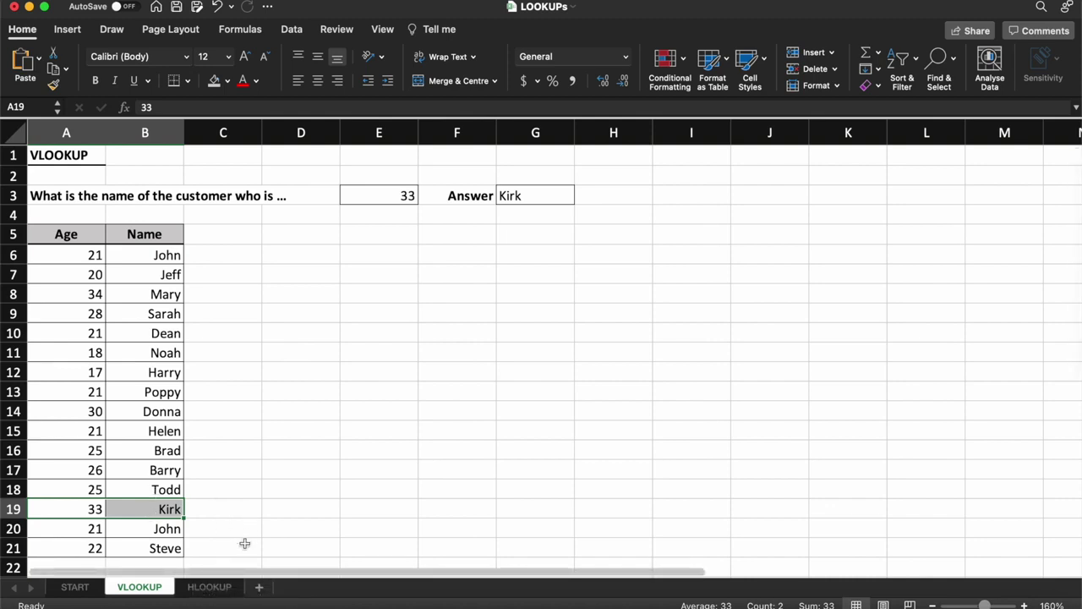
# Step: On the HLOOKUP sheet, start an HLOOKUP formula in answer cell G3 with E3 as its lookup value
pyautogui.click(209, 587)
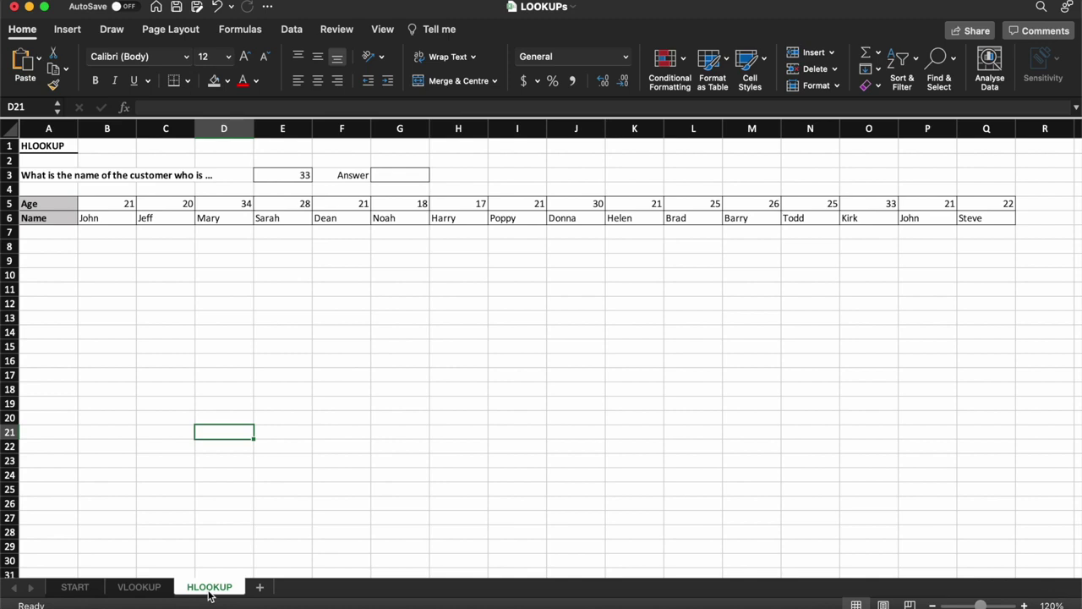
pyautogui.click(390, 175)
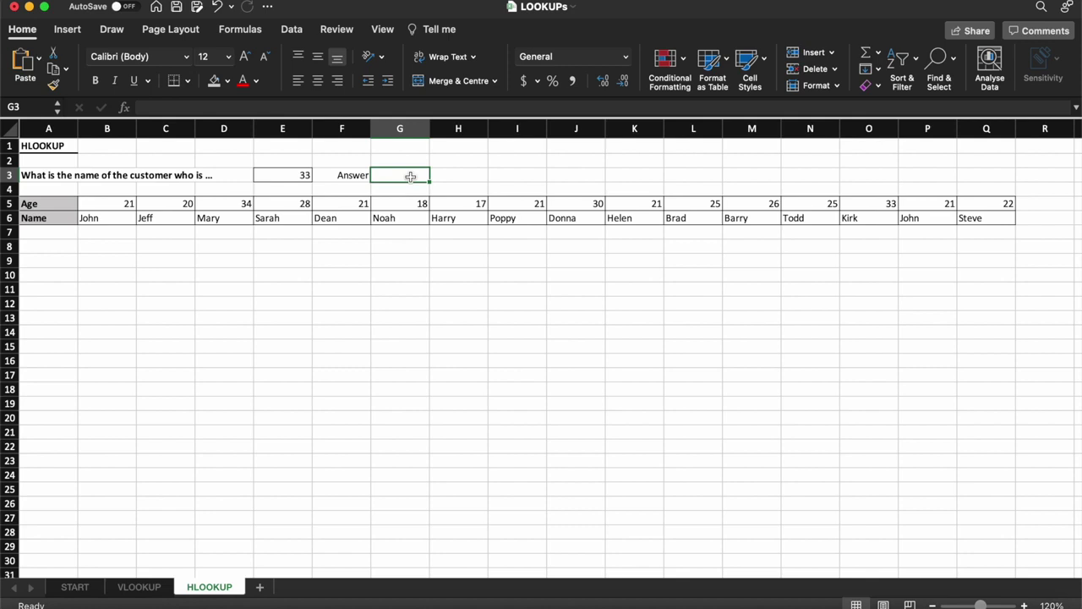
pyautogui.write('=')
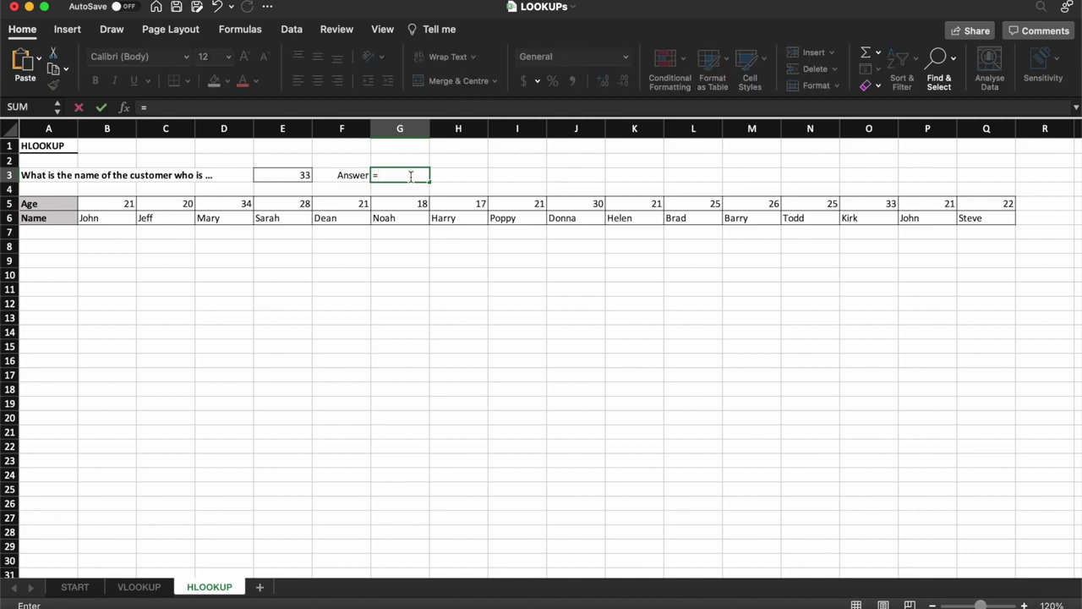
pyautogui.write('H')
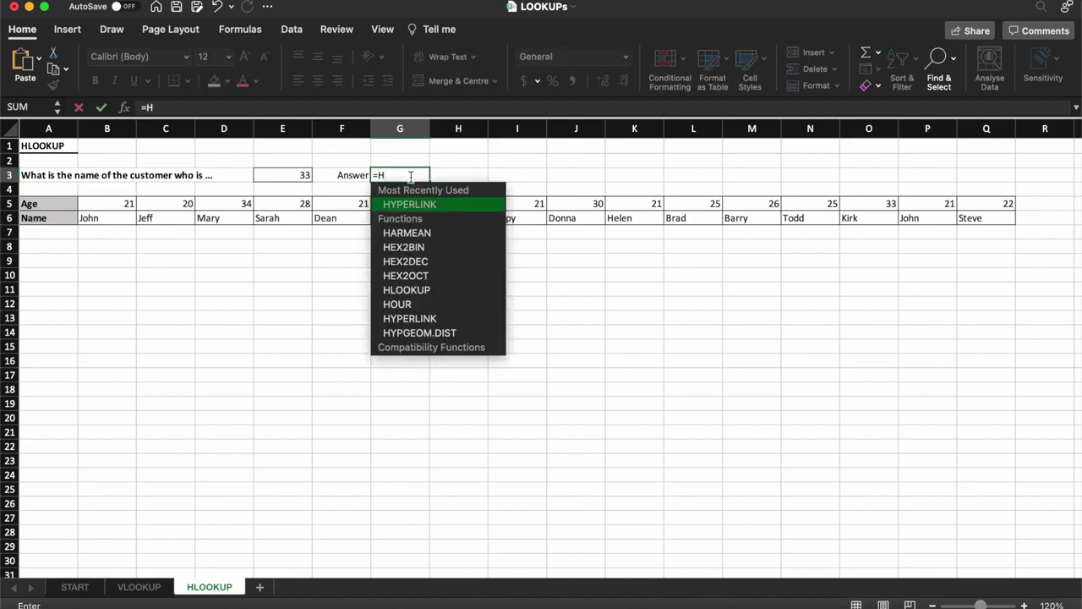
pyautogui.write('LOOKUP')
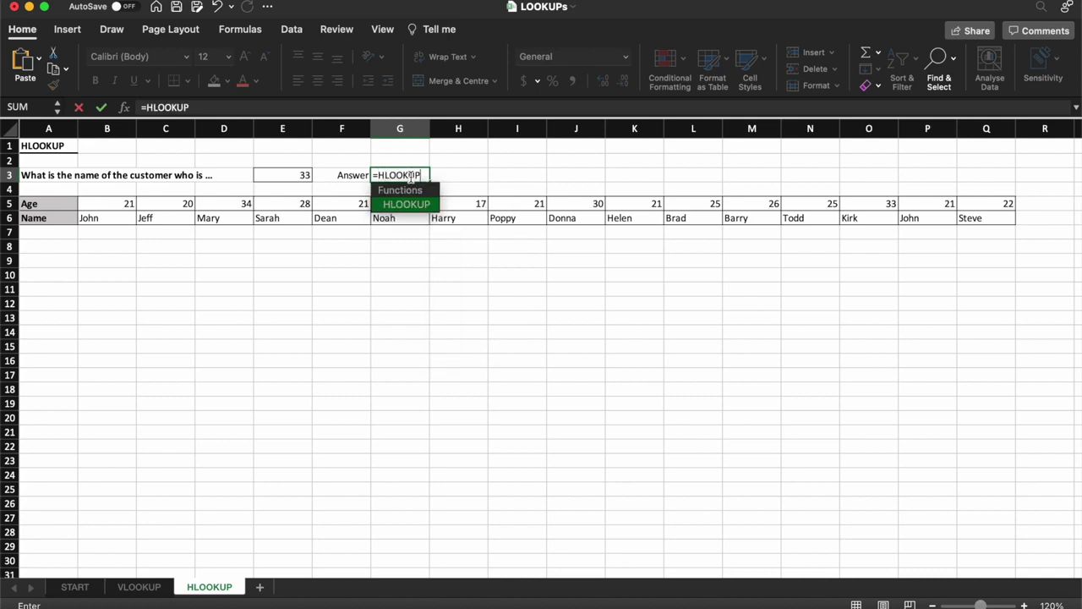
pyautogui.write('(')
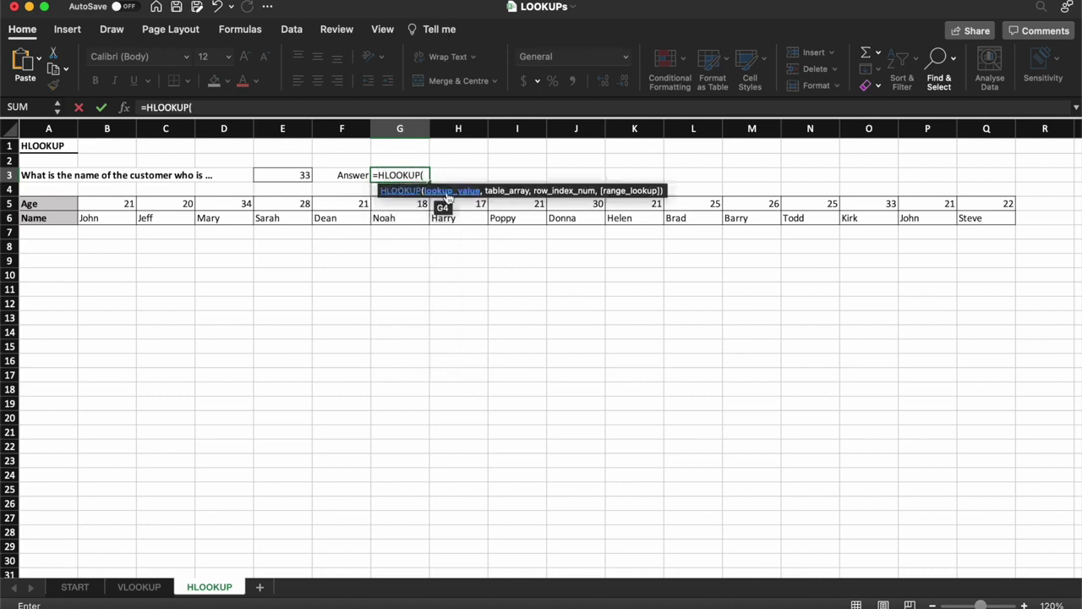
pyautogui.click(285, 174)
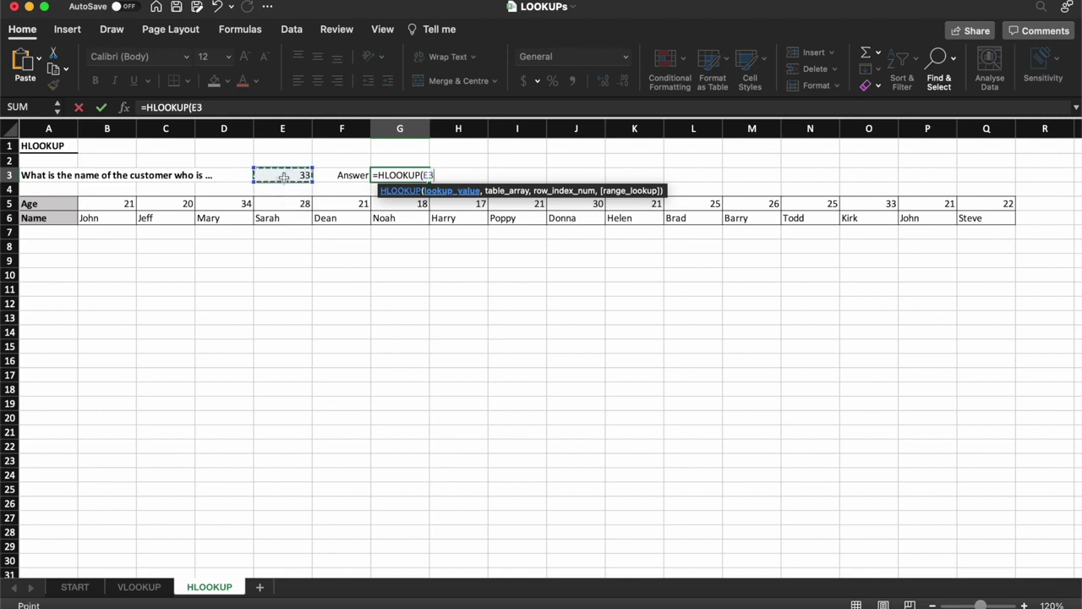
pyautogui.write(',')
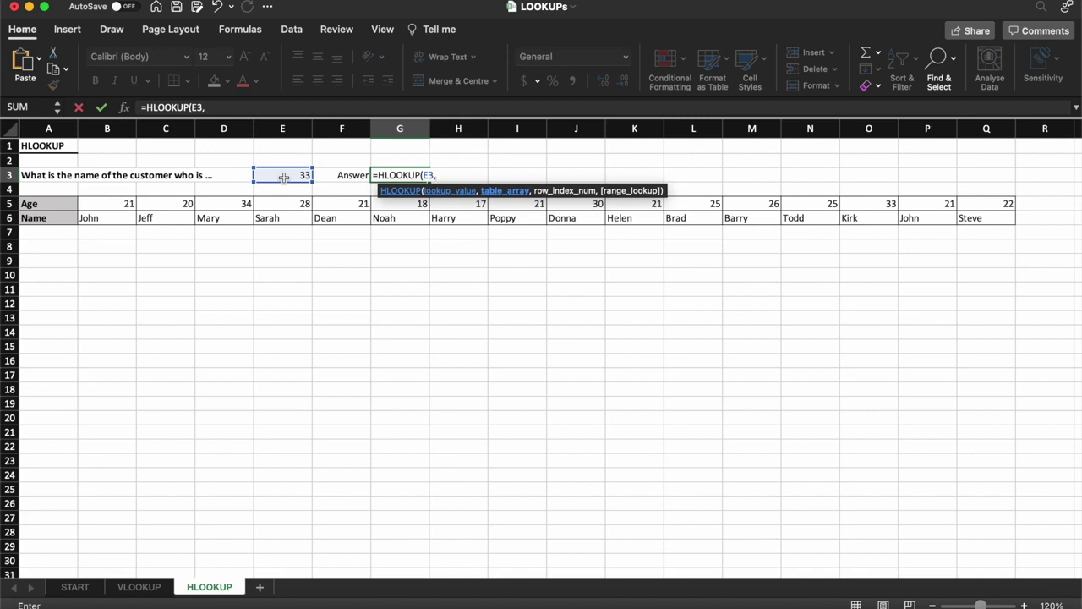
# Step: Complete the HLOOKUP formula with table array B5:Q6, row index 2 and FALSE for exact match, and check the matching table column
pyautogui.moveTo(108, 207); pyautogui.dragTo(979, 227)
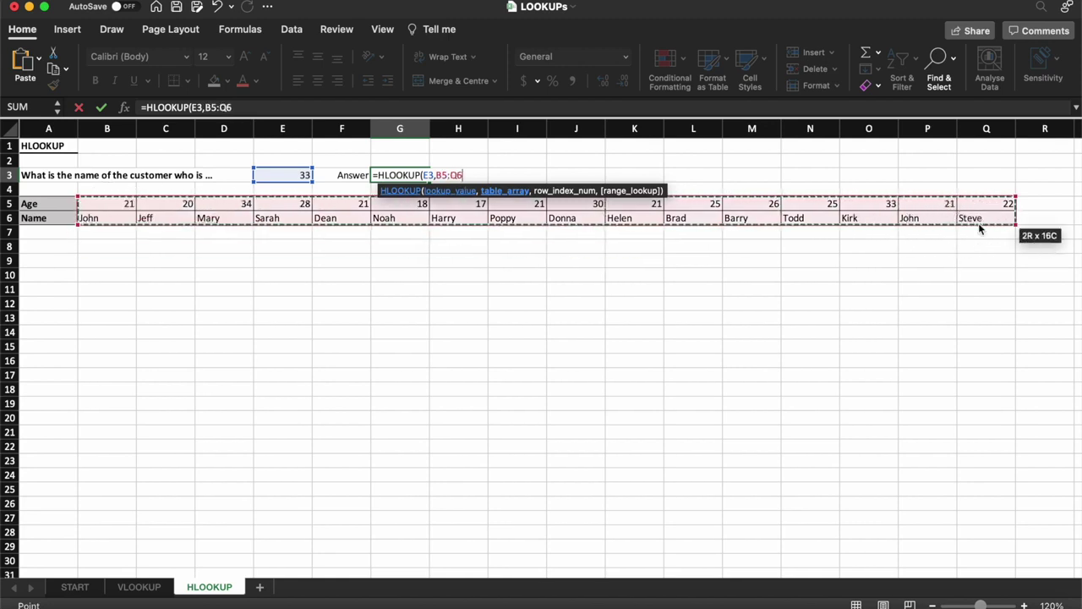
pyautogui.write(',')
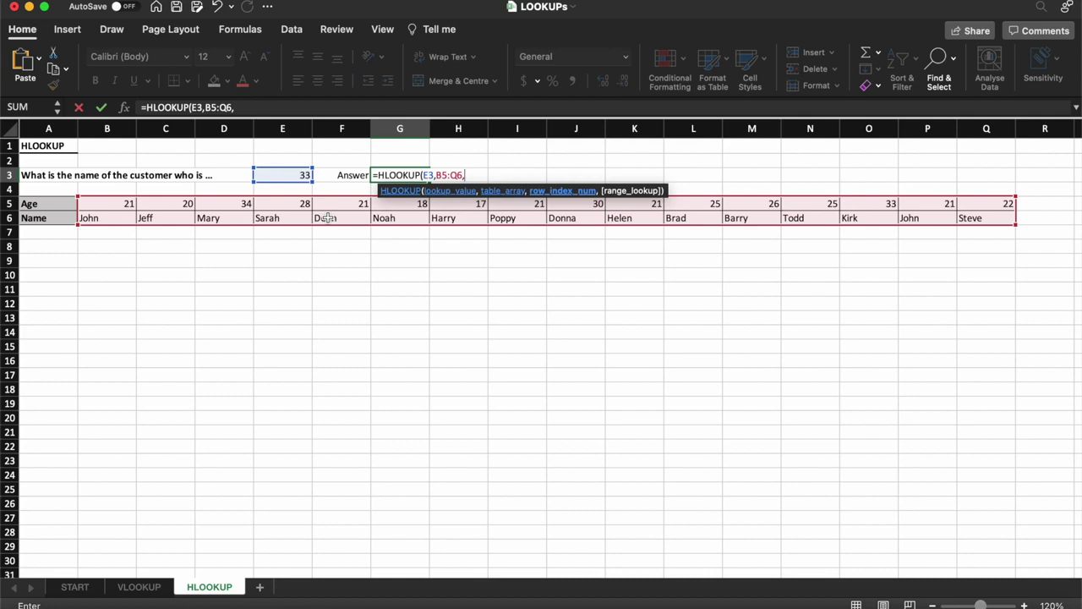
pyautogui.write('2,')
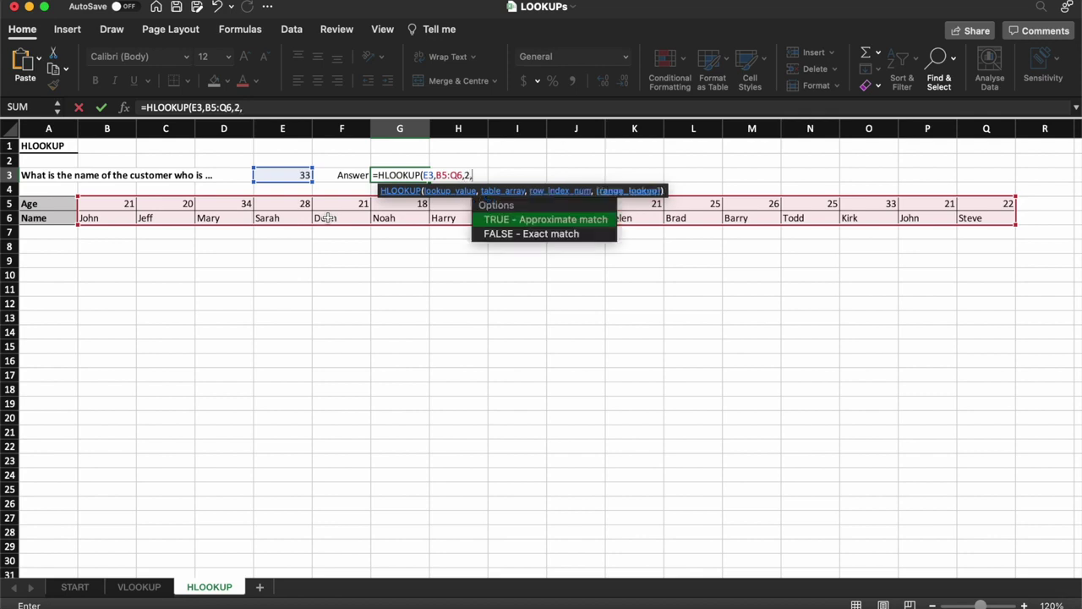
pyautogui.doubleClick(507, 241)
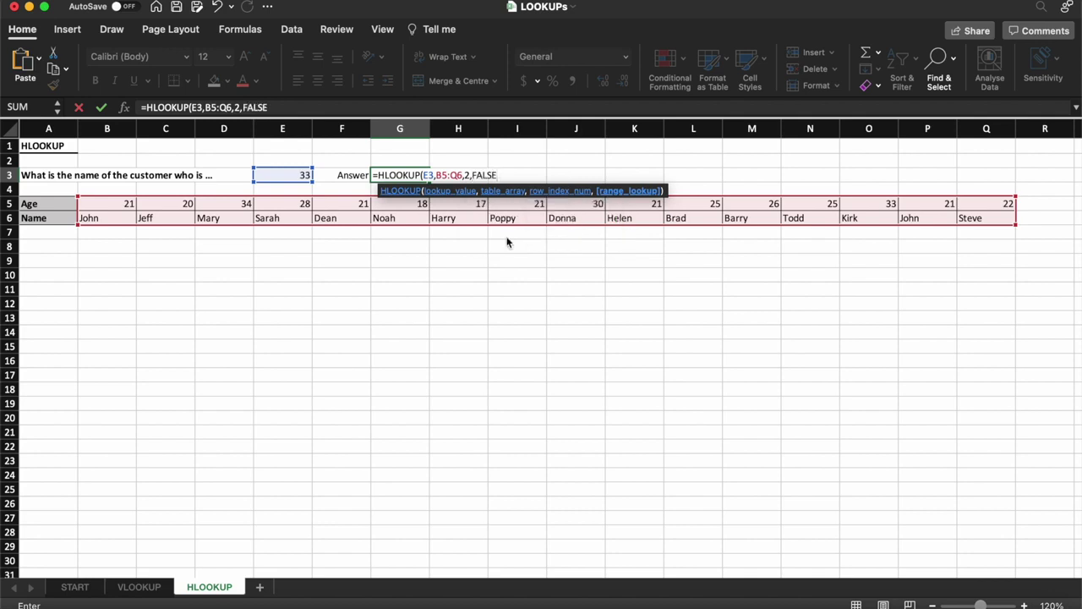
pyautogui.press('Return')
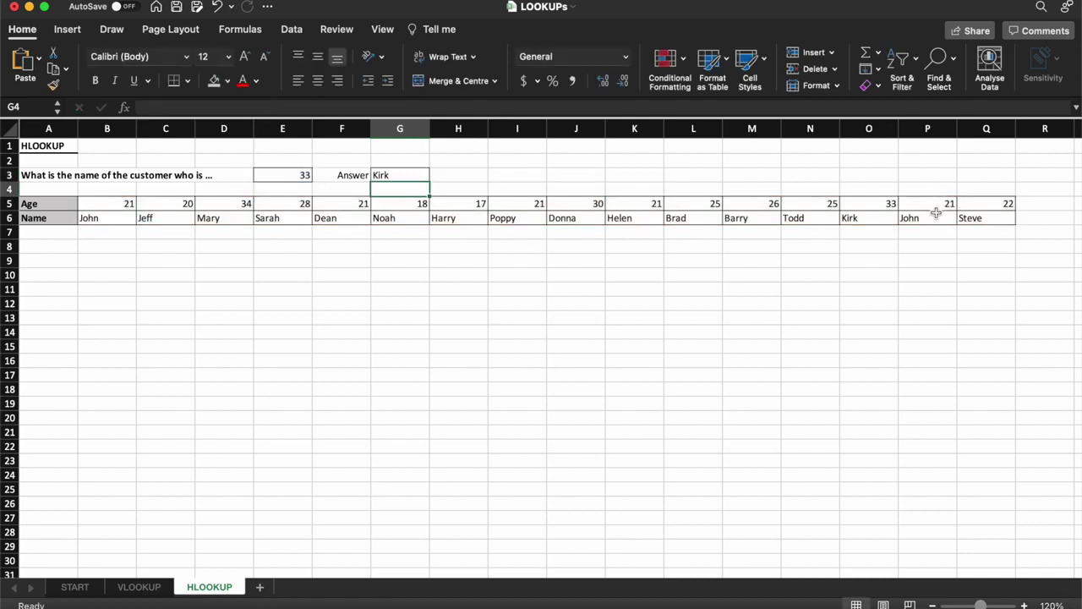
pyautogui.moveTo(879, 204); pyautogui.dragTo(879, 220)
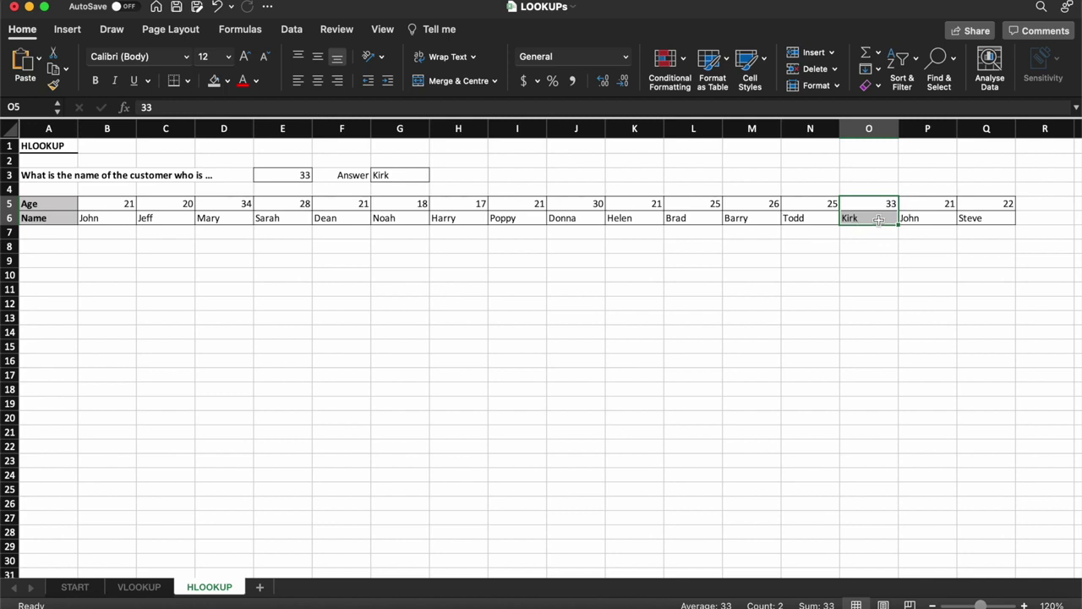
pyautogui.click(861, 263)
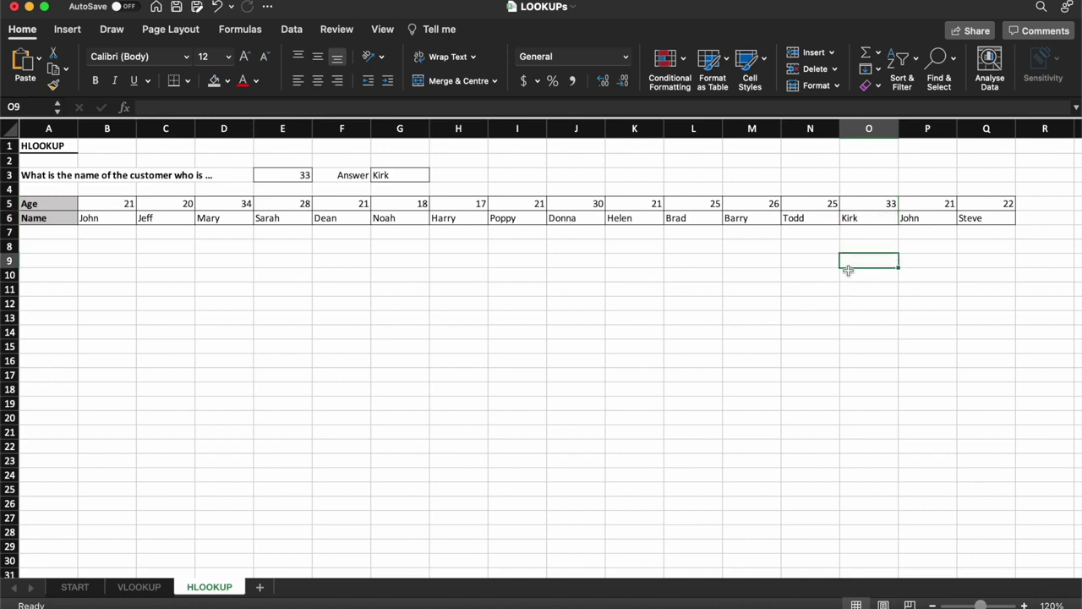